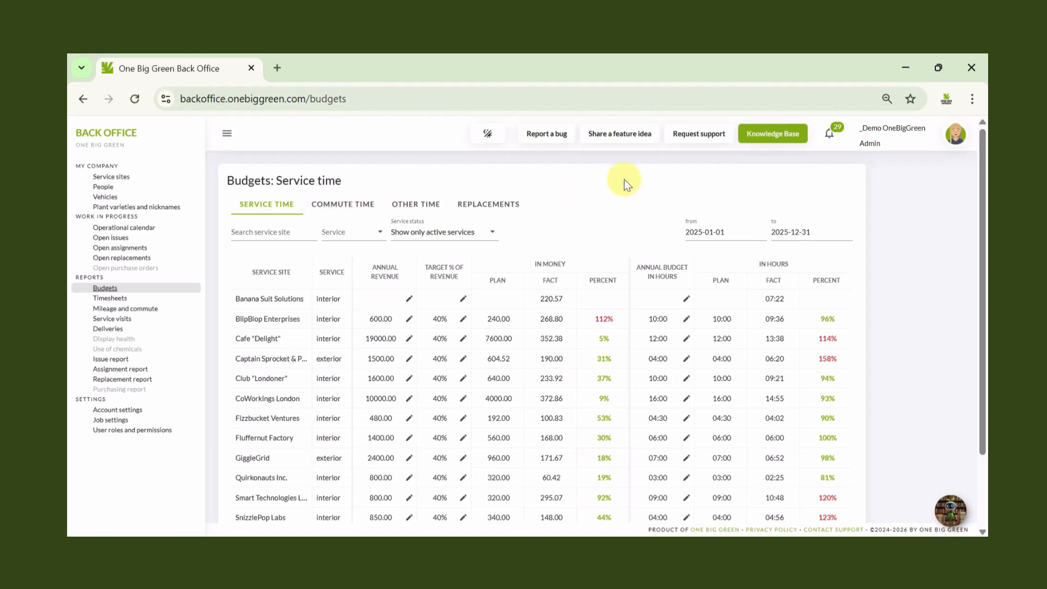
- Review the choices of the service status filter and the service filter in the service time budget report
click(468, 234)
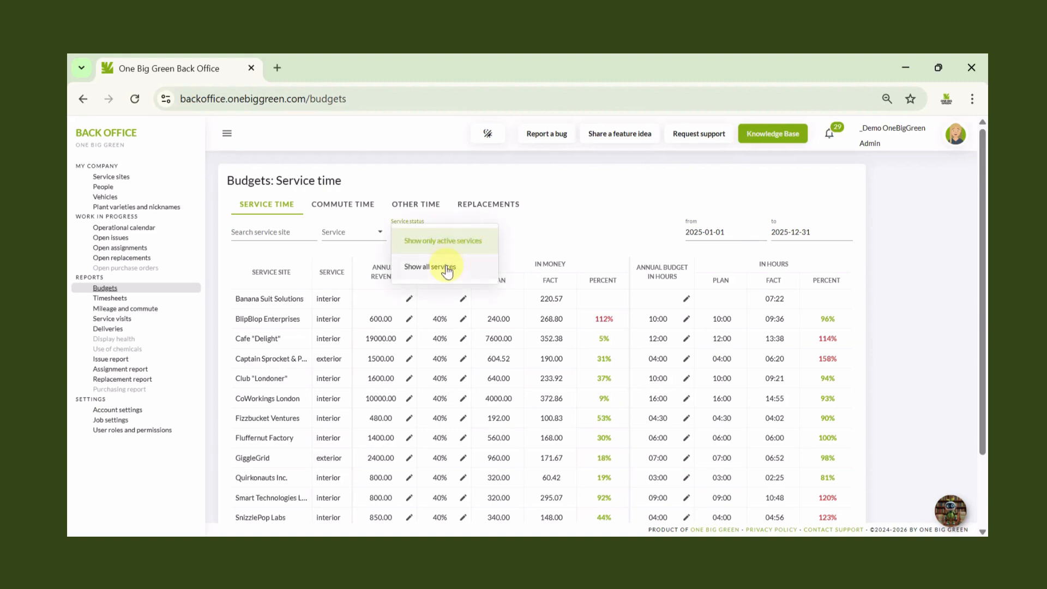
click(577, 215)
click(373, 230)
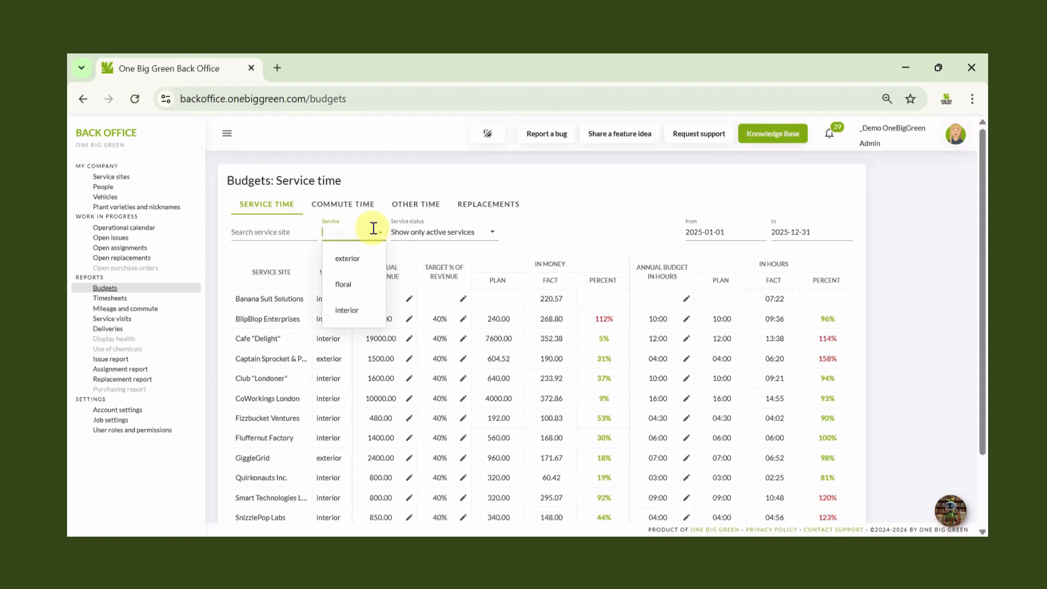
click(577, 221)
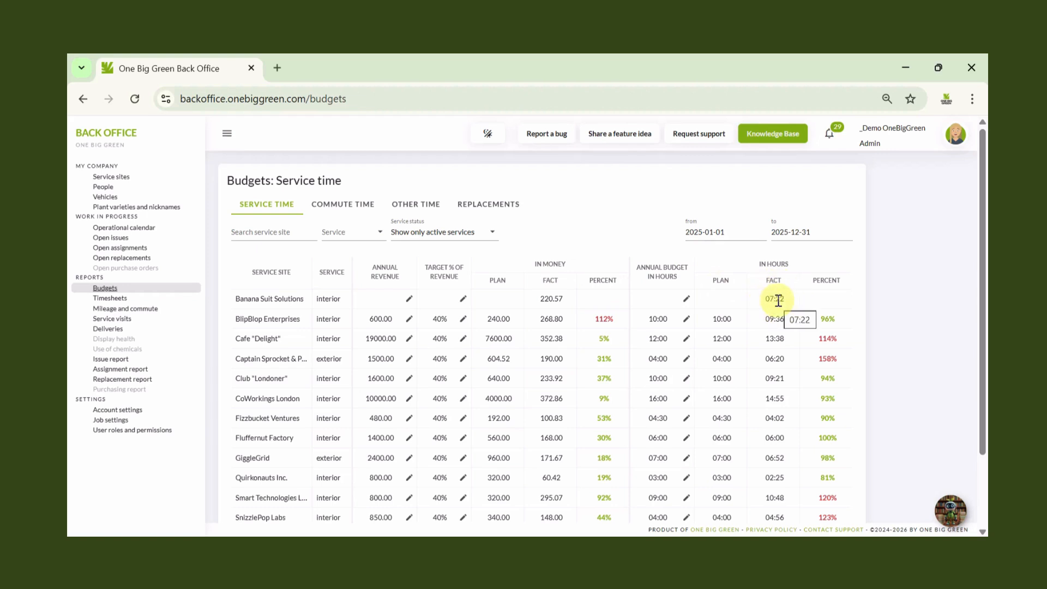
- Add a service time budget record of 10:00 hours per year from 2026-01-01 for Banana Suit Solutions interior
click(687, 300)
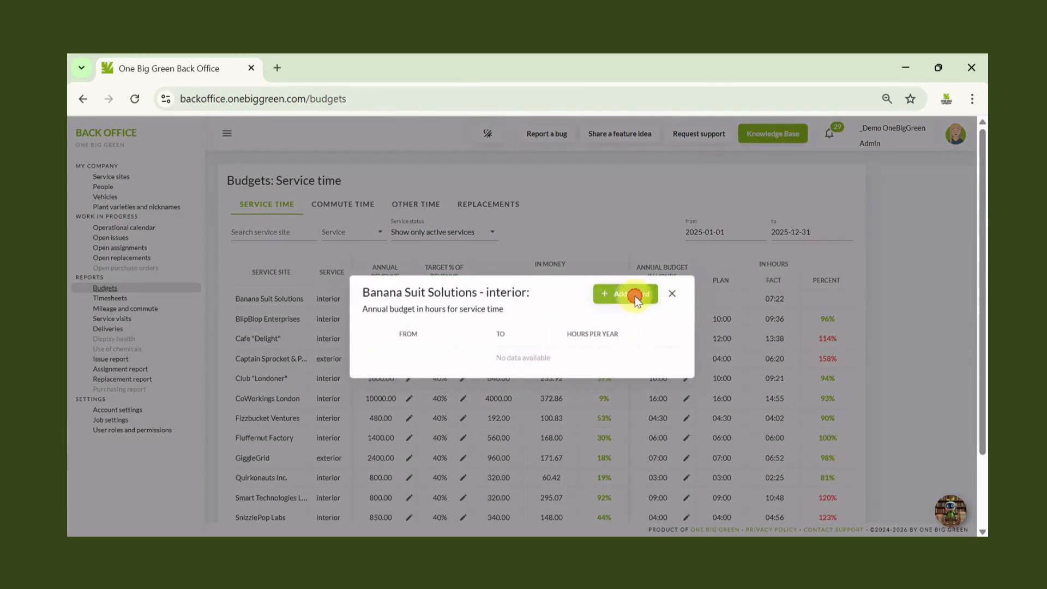
click(635, 296)
click(398, 345)
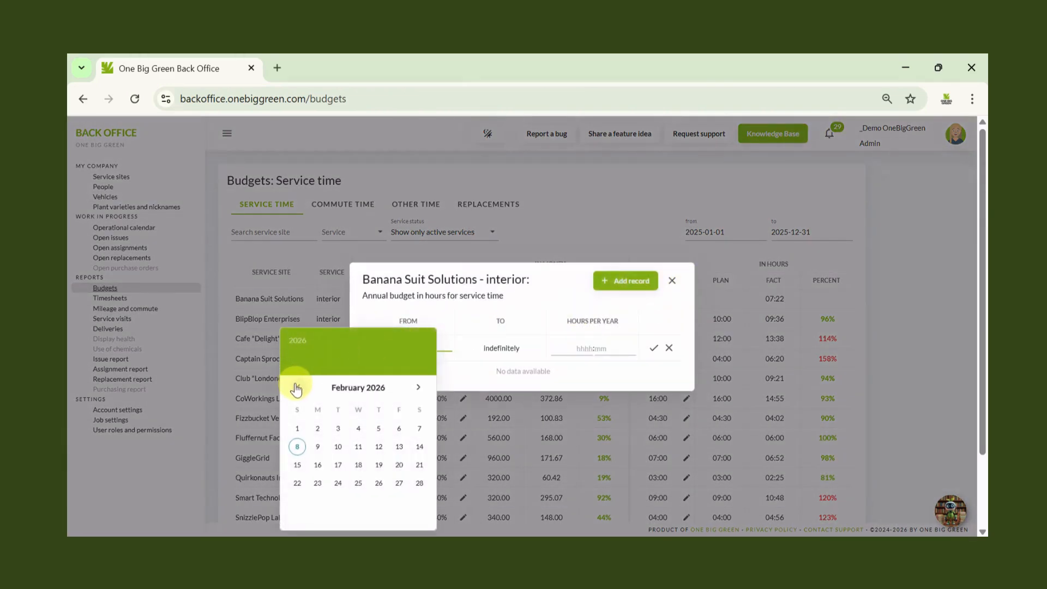
click(296, 388)
click(378, 429)
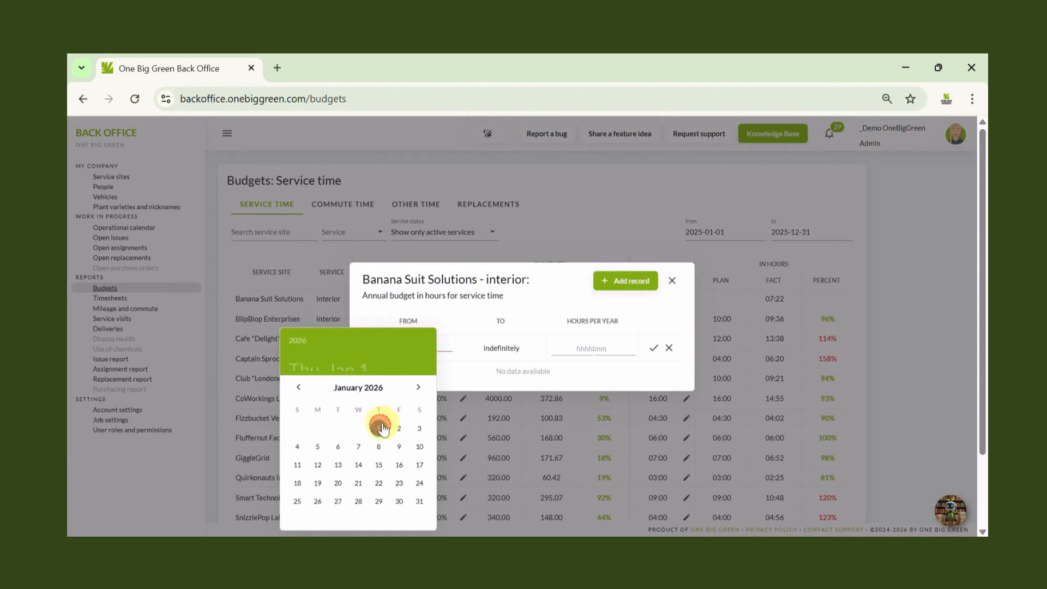
click(541, 375)
click(571, 344)
text(1)
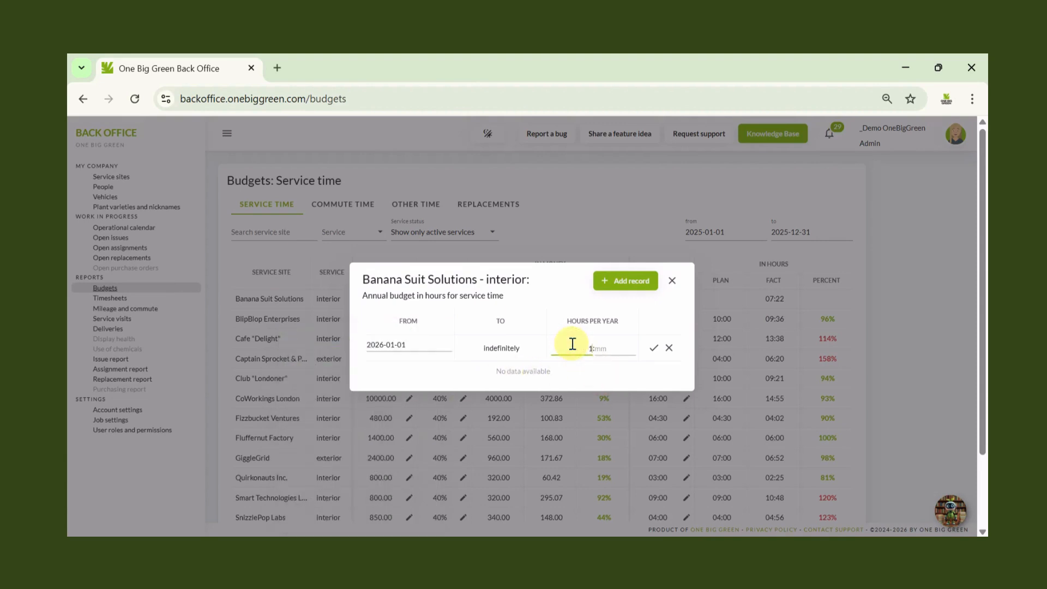
text(0:00)
click(653, 348)
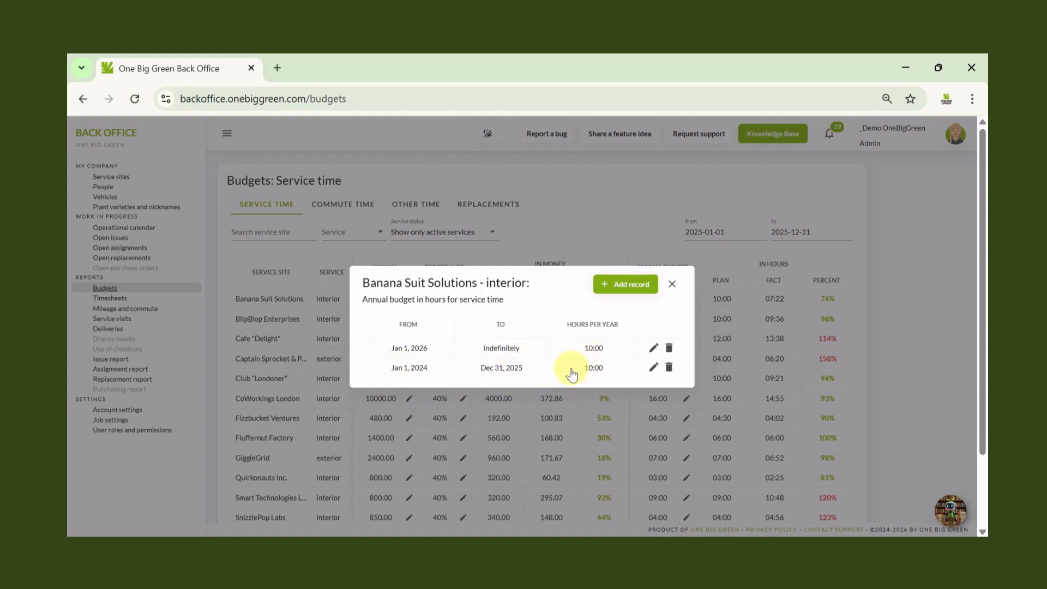
click(654, 366)
click(646, 366)
click(673, 285)
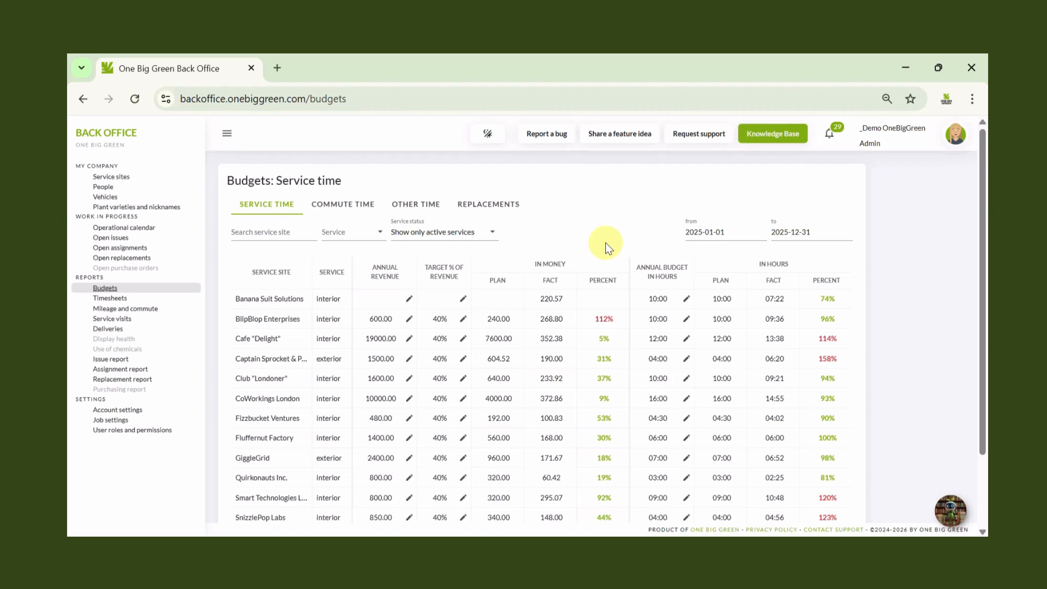
- Add an annual revenue record of 600 from 2026-01-01 for Banana Suit Solutions interior and recheck its revenue records
click(409, 299)
click(621, 293)
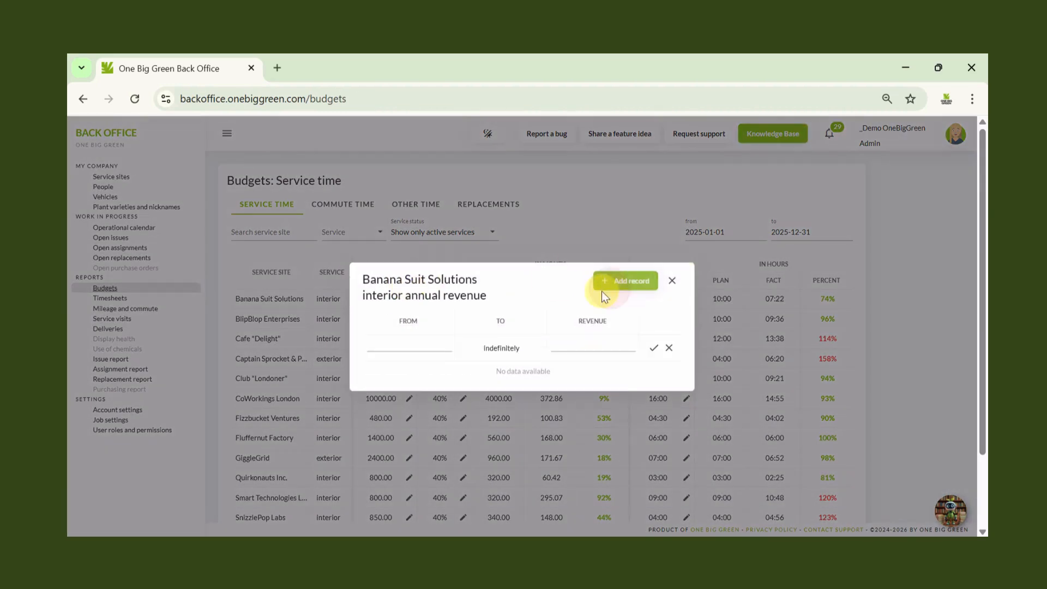
click(423, 347)
click(298, 387)
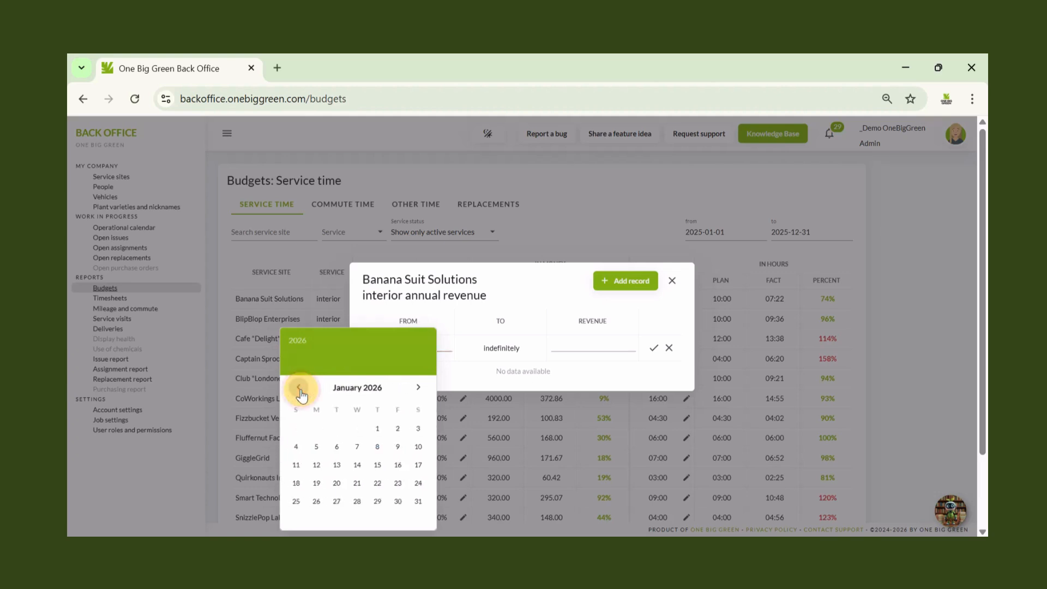
click(374, 431)
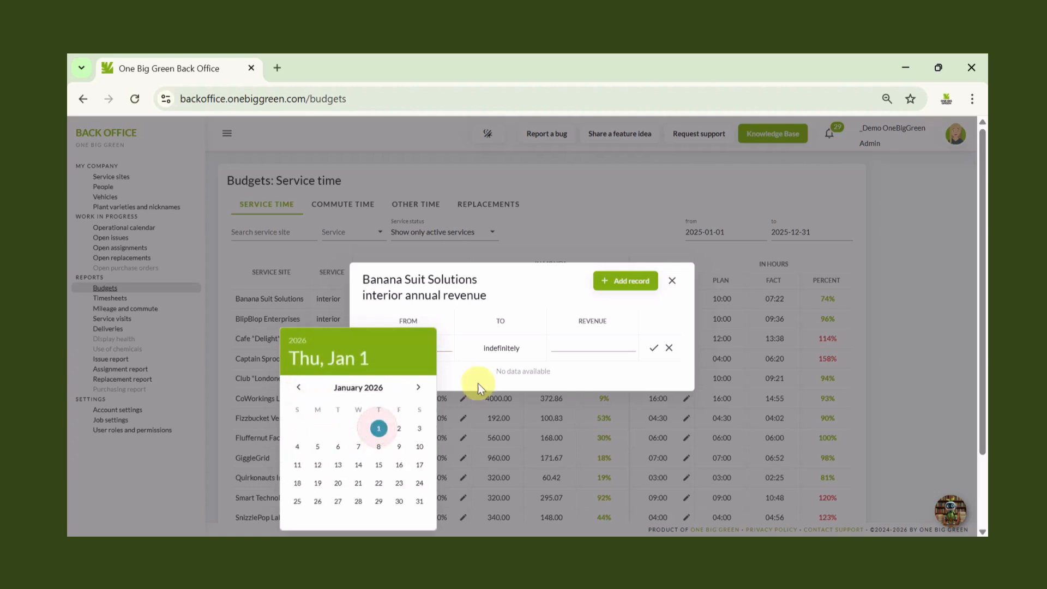
click(586, 340)
text(600)
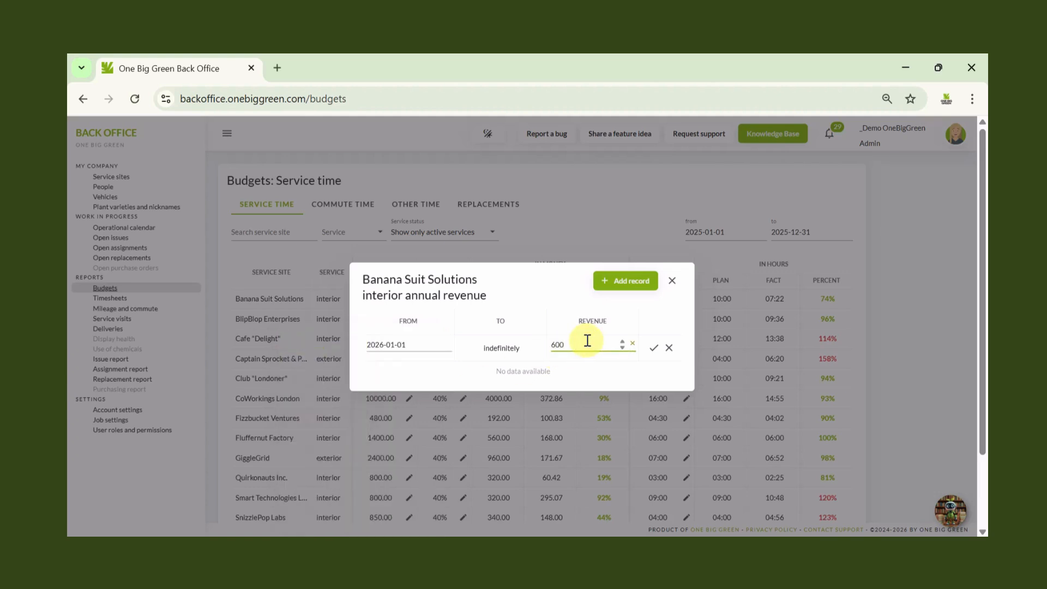
click(656, 348)
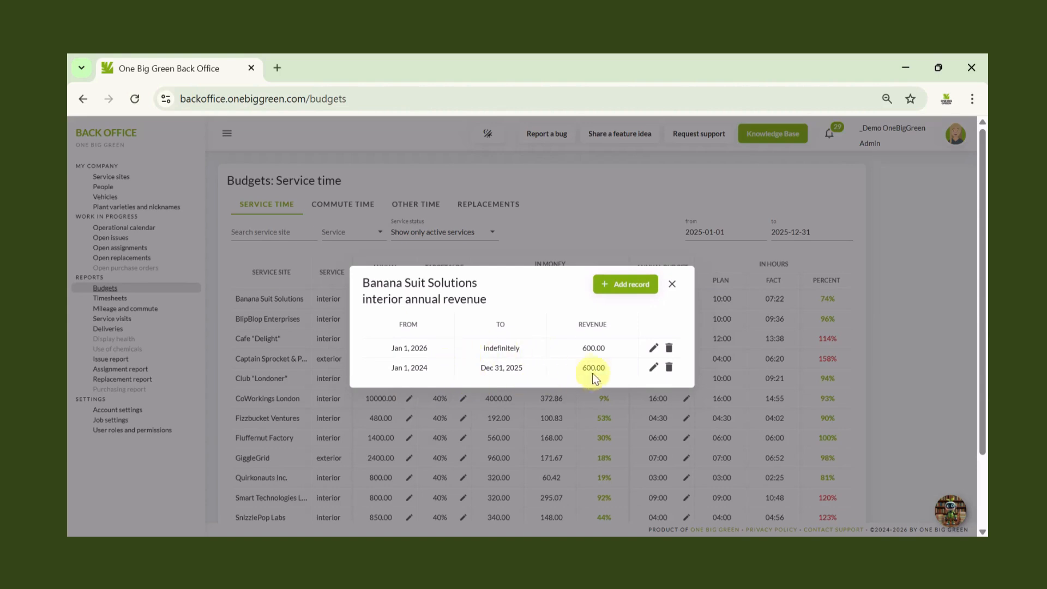
click(672, 285)
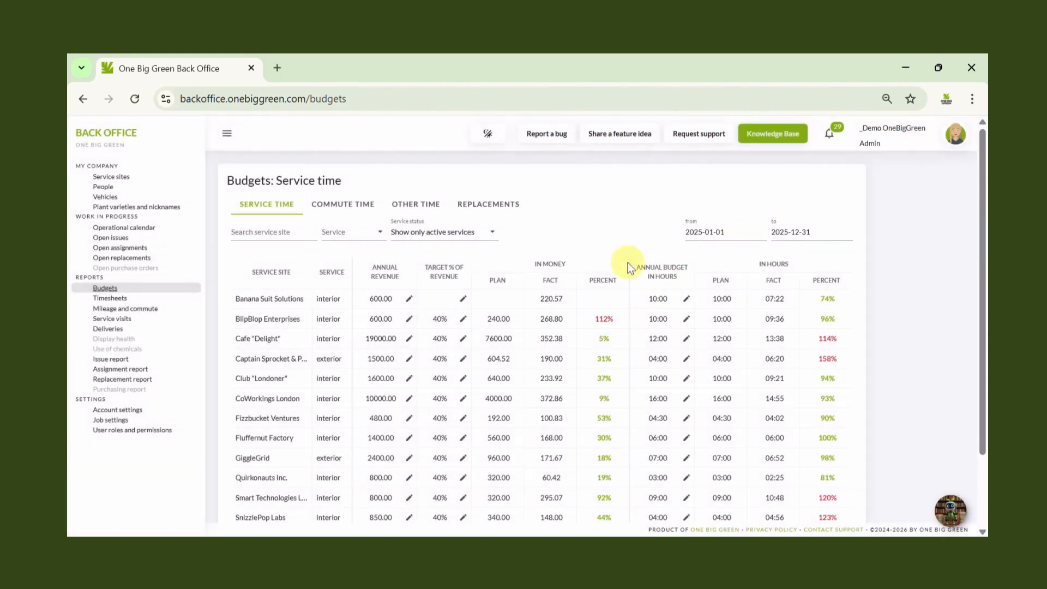
click(410, 300)
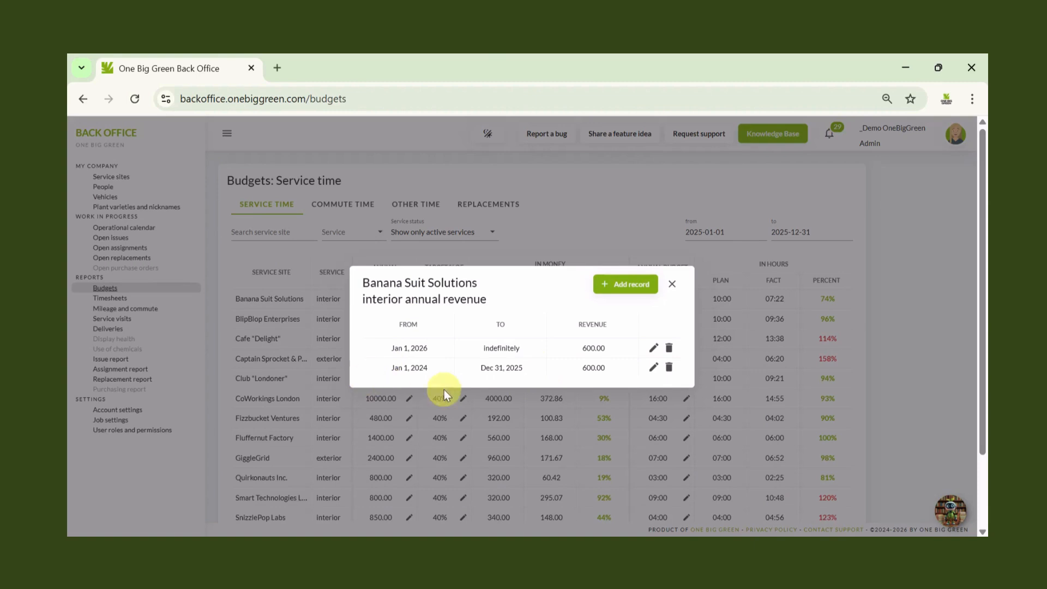
click(672, 284)
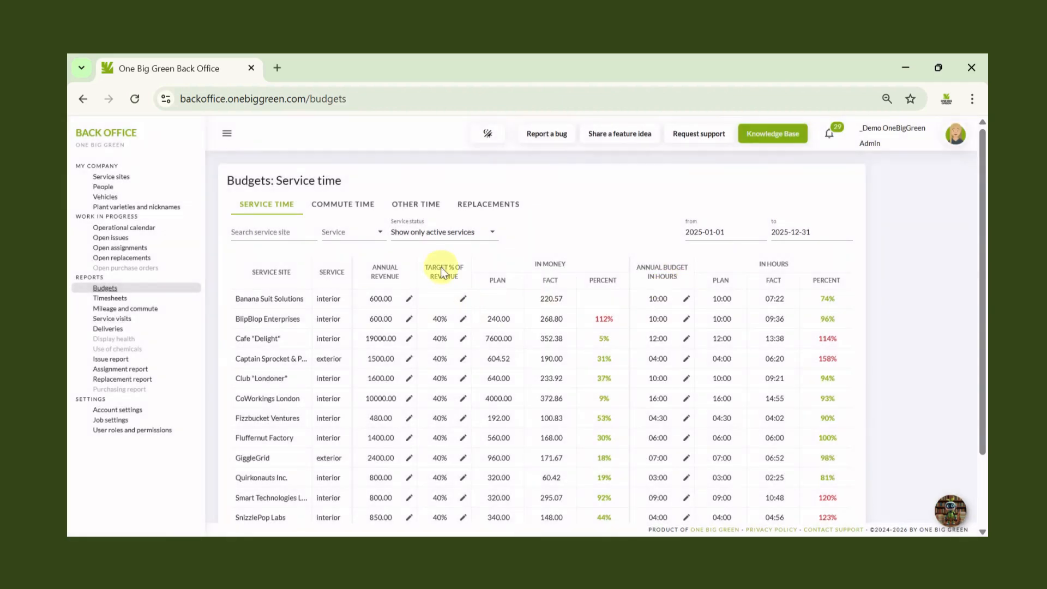
- Add a 40% target of revenue for service time from 2026-01-01 for Banana Suit Solutions interior
click(463, 298)
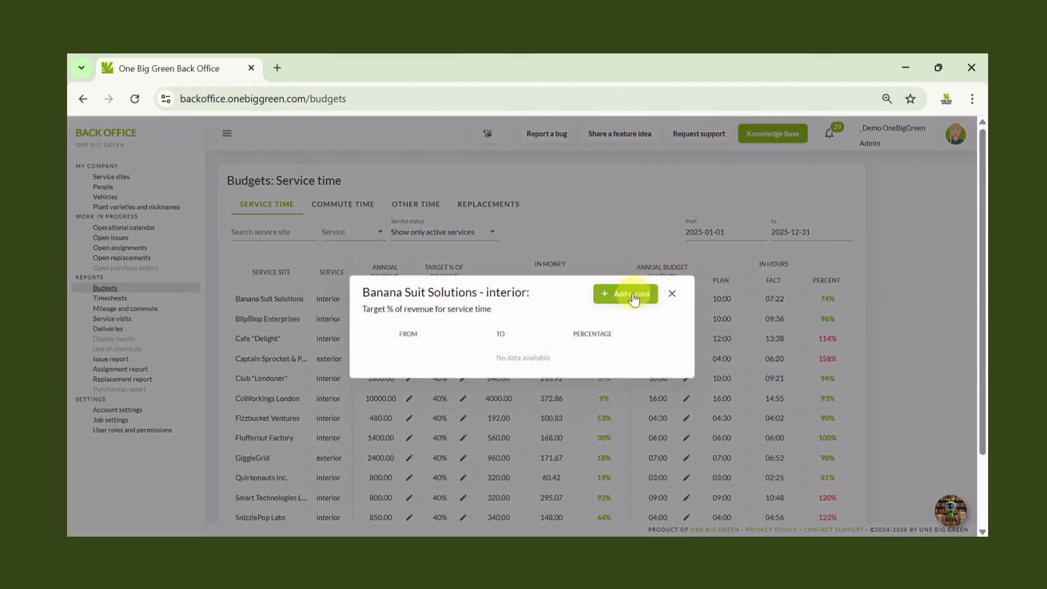
click(632, 299)
click(425, 346)
click(301, 387)
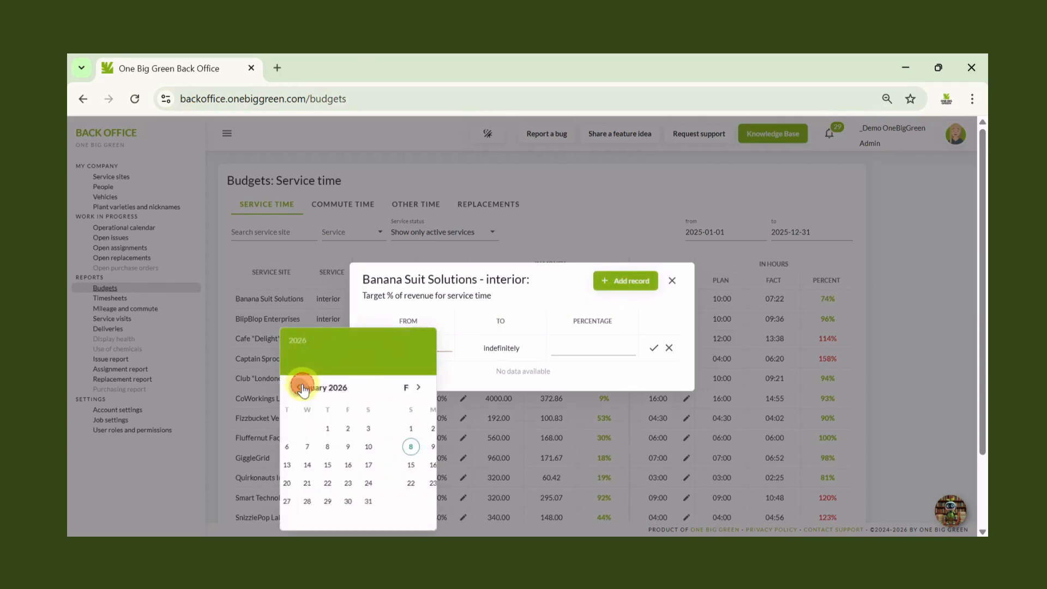
click(376, 429)
click(567, 351)
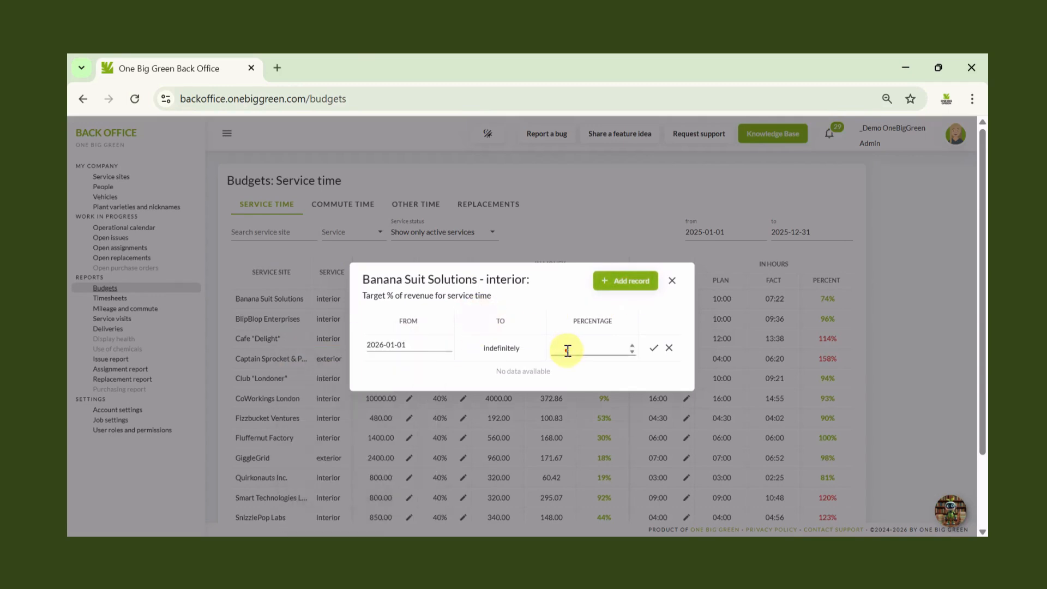
text(40)
click(652, 348)
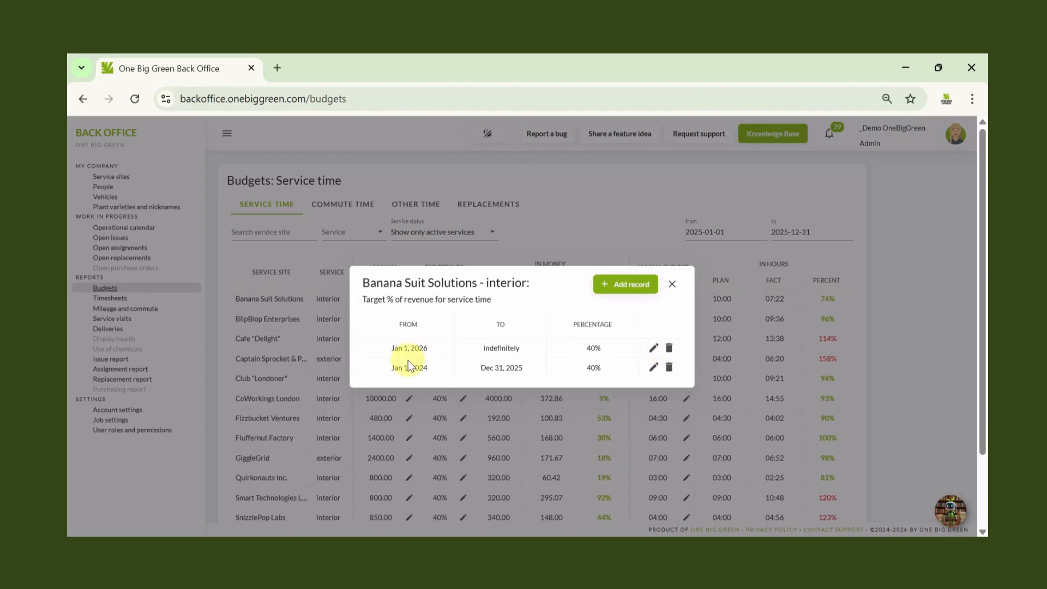
click(673, 282)
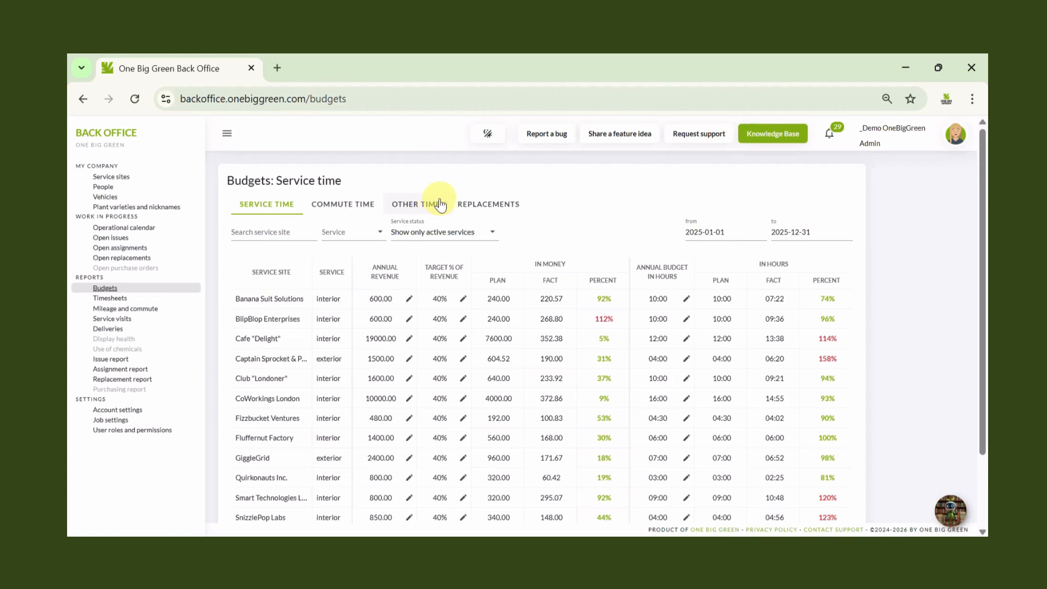
- In the replacements budget, add a 7% target of revenue from 2026-01-01 for Banana Suit Solutions interior
click(500, 205)
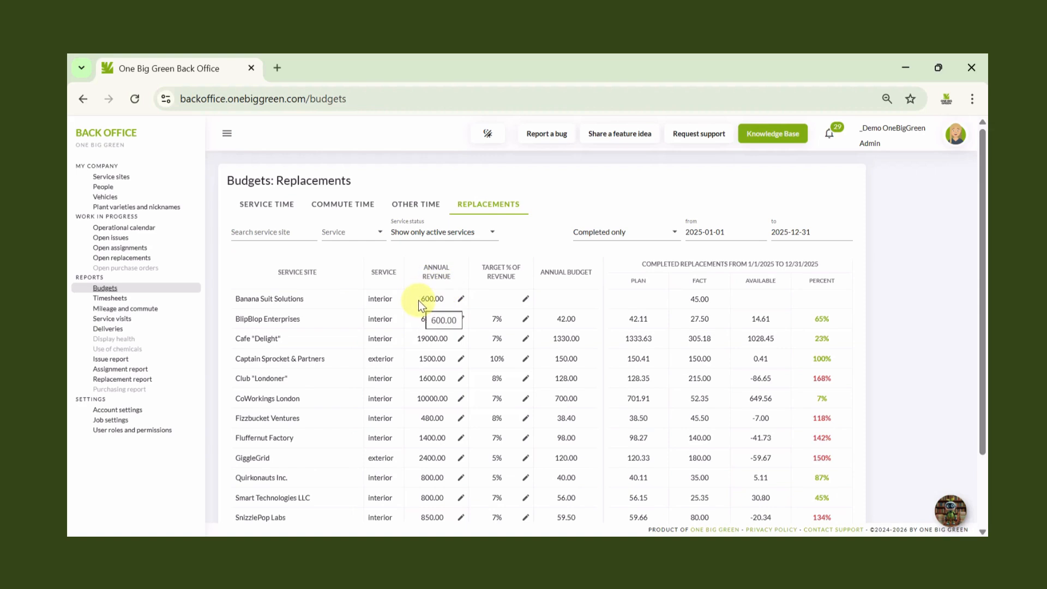
click(525, 298)
click(614, 291)
click(375, 349)
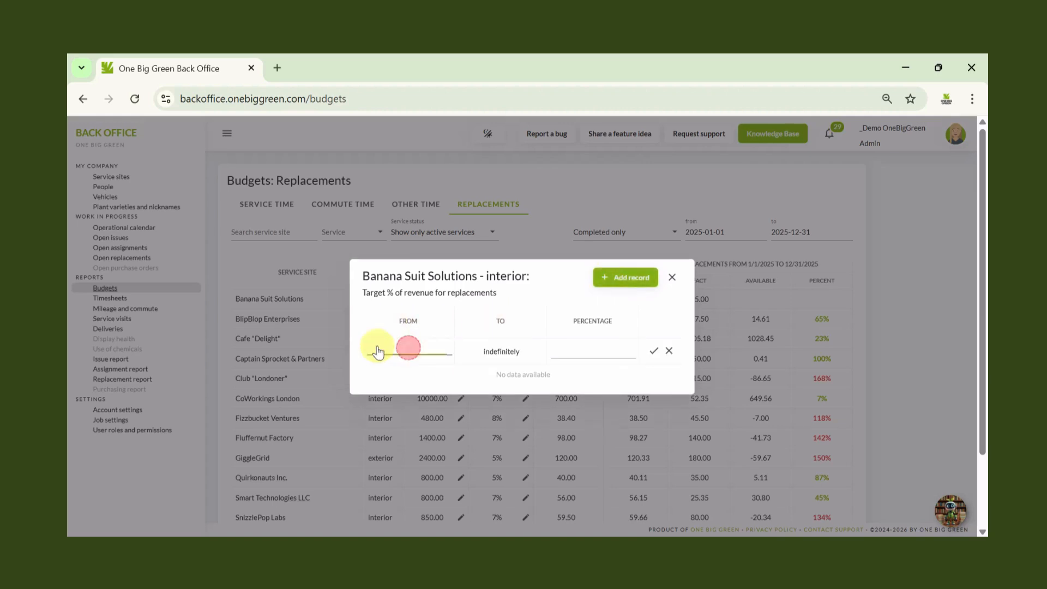
click(298, 387)
click(378, 428)
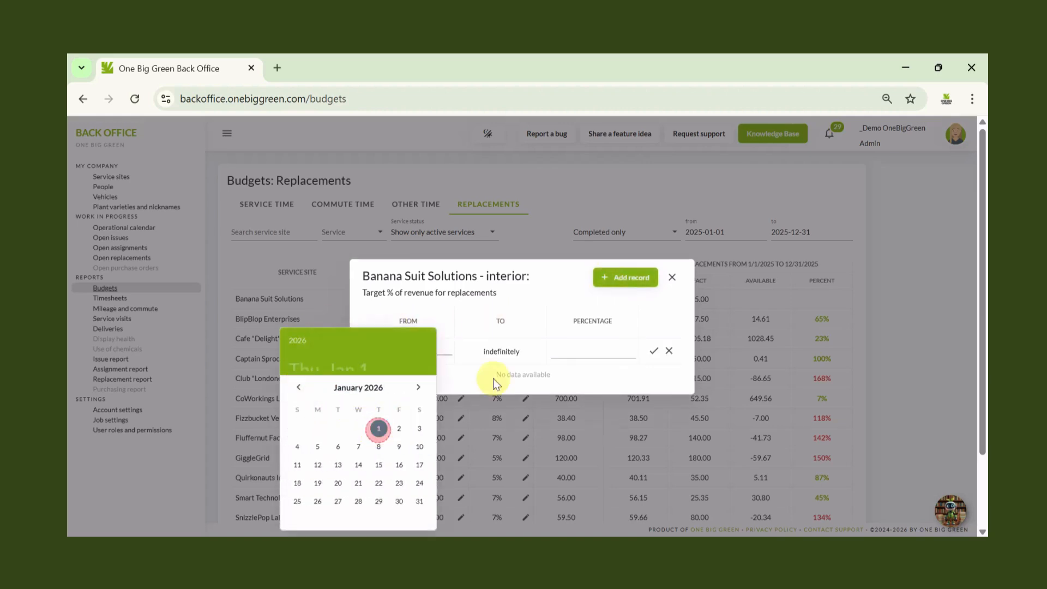
click(559, 349)
text(7)
click(654, 351)
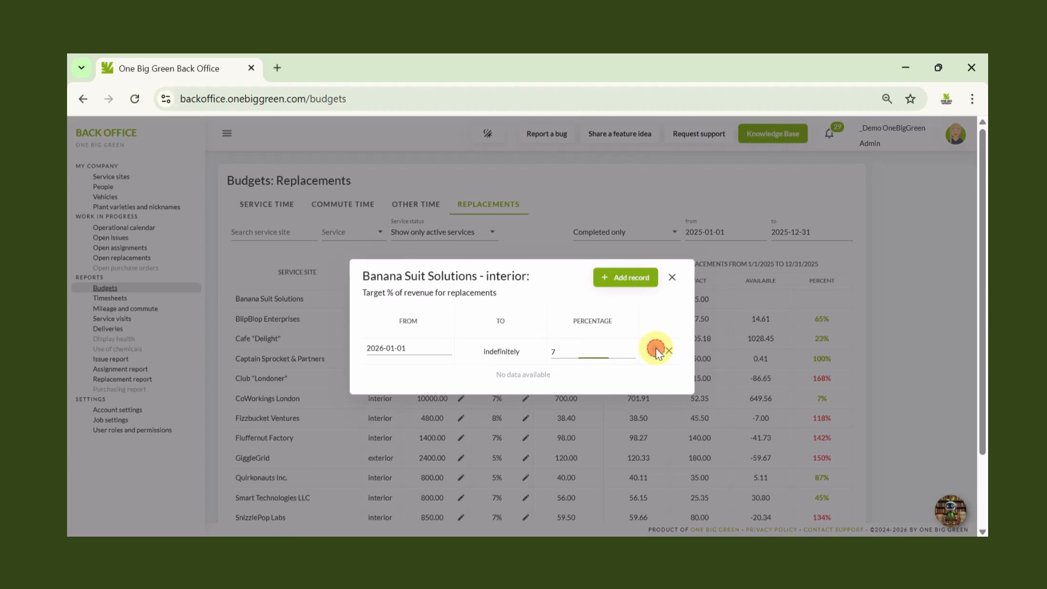
click(672, 281)
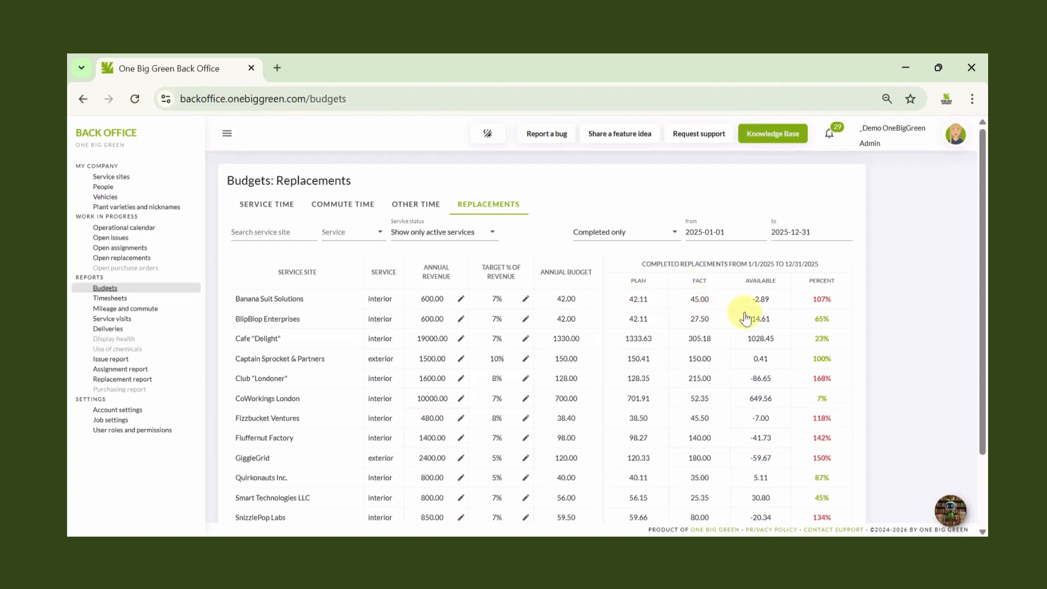
- Sort the replacements budget by percent used, from highest to lowest
click(833, 283)
click(833, 282)
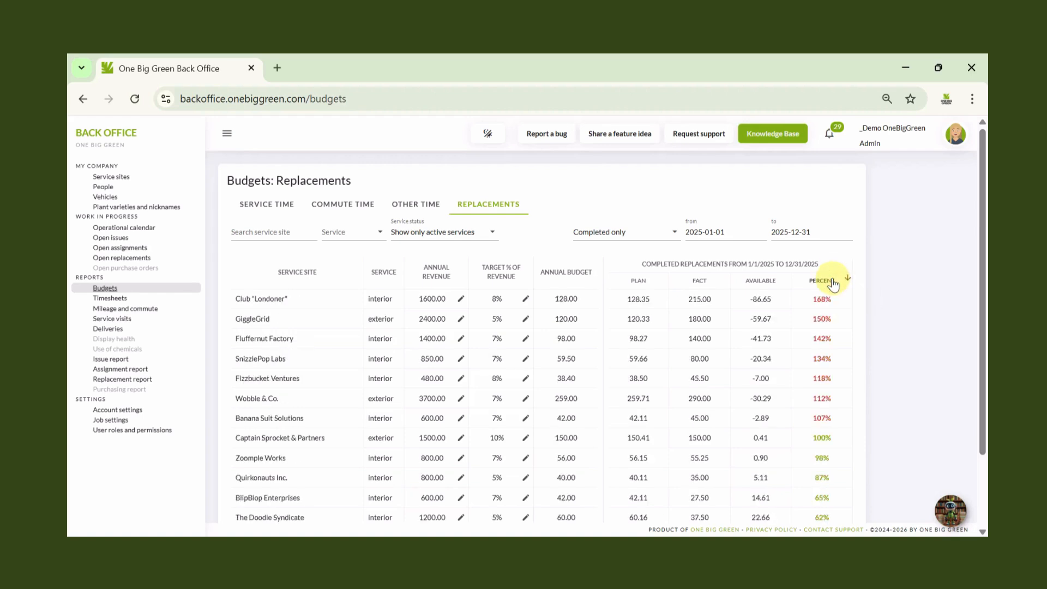
click(833, 282)
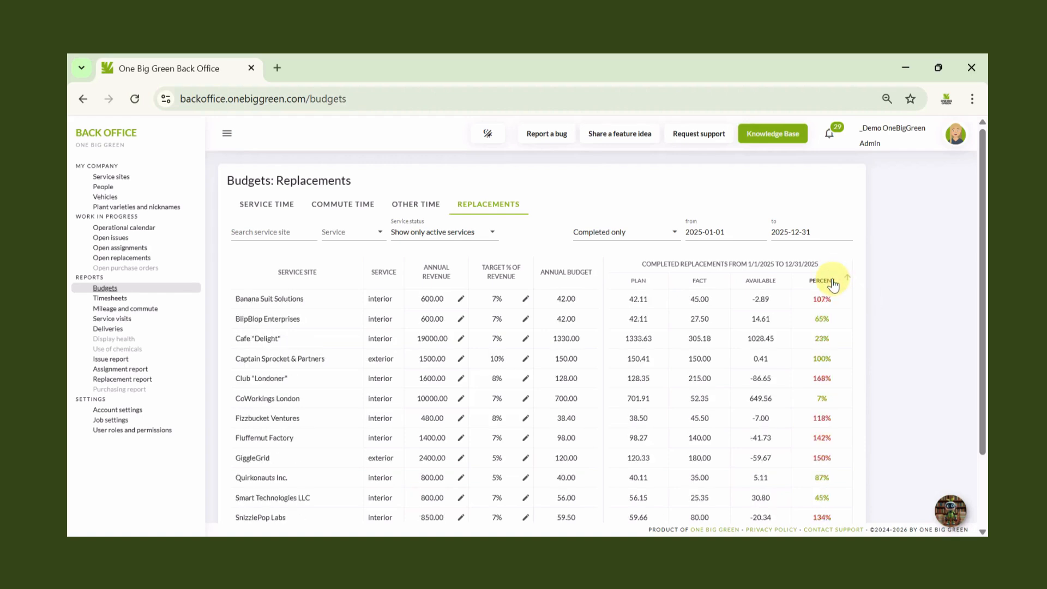
click(833, 282)
click(833, 283)
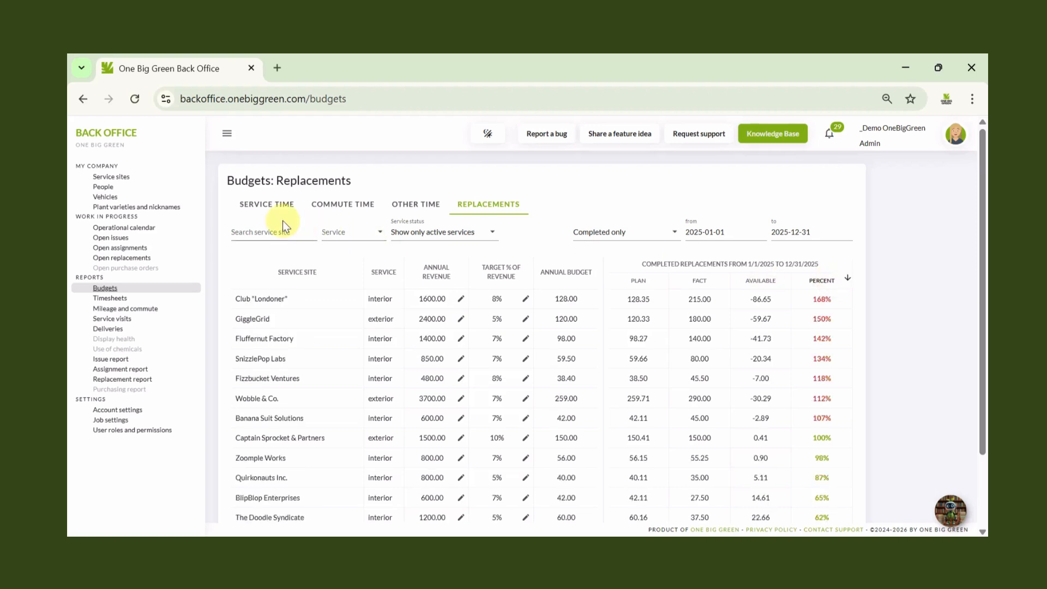
- Sort the service time budget in descending order by the hours percent, and after that by the money percent
click(271, 204)
click(834, 282)
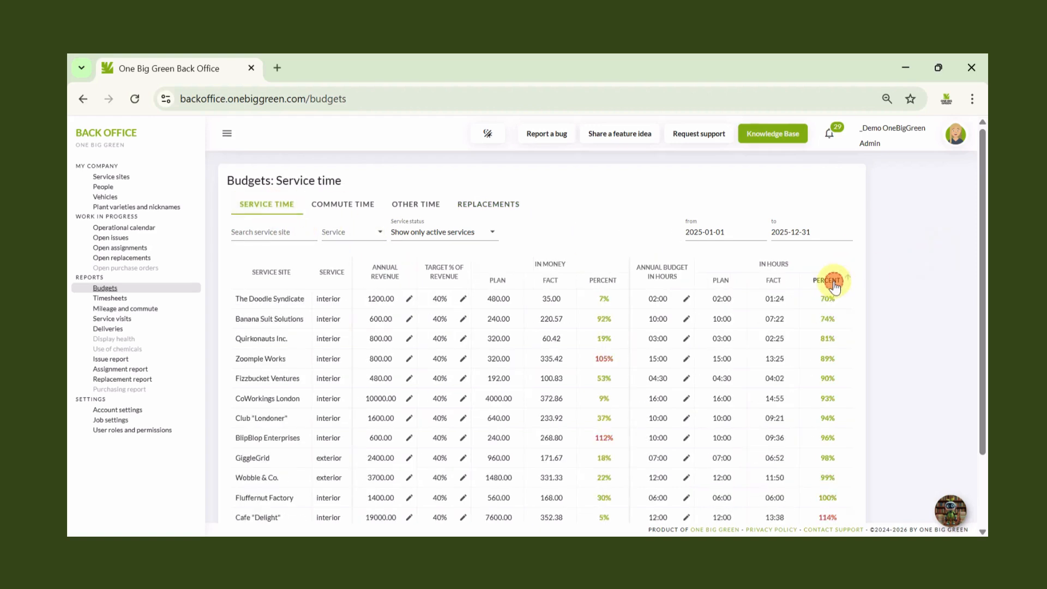
click(834, 283)
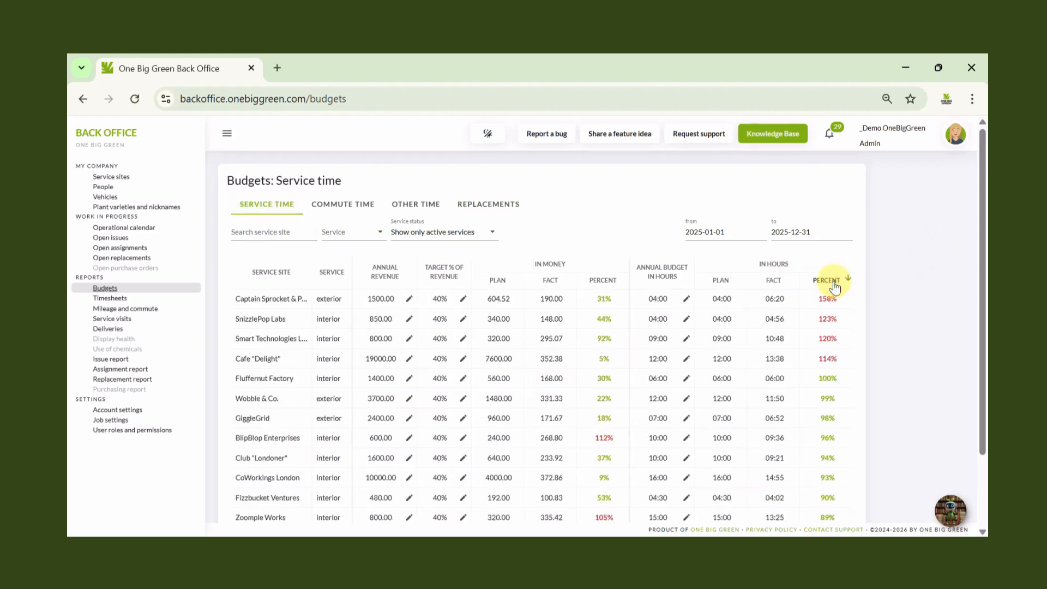
click(599, 282)
click(599, 282)
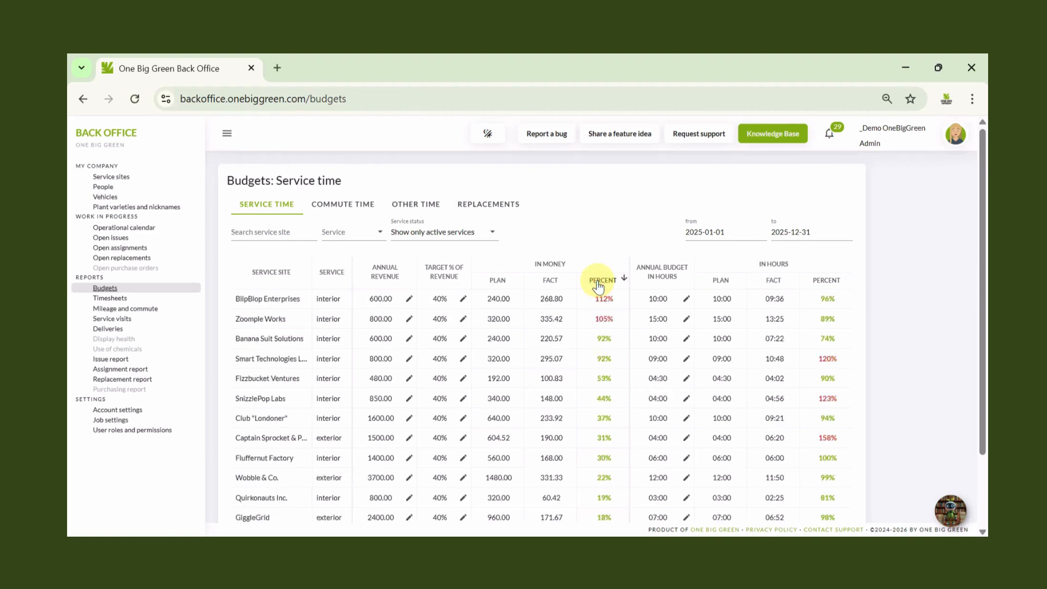